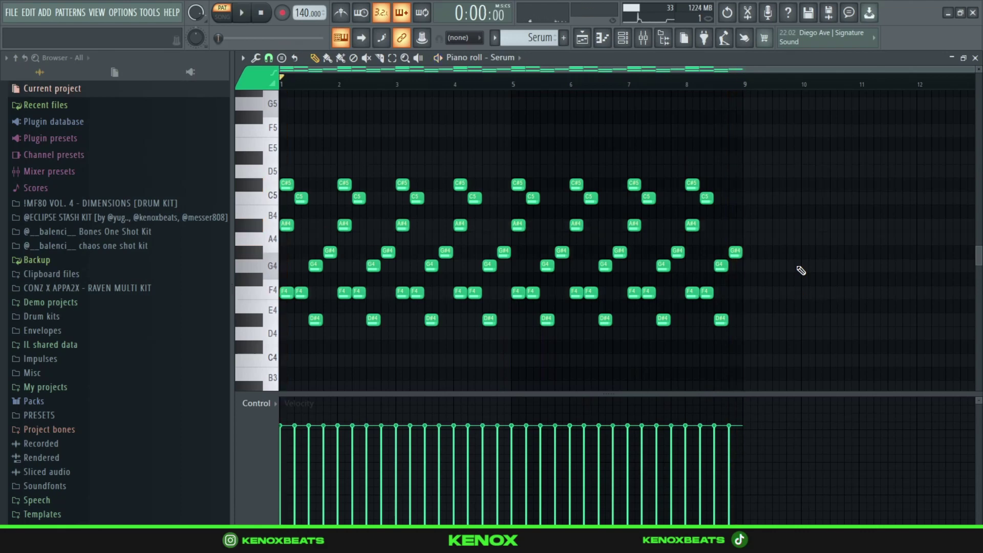
Step: Show the Serum channel's synth window to examine its preset and sound settings, and close it
key("F6")
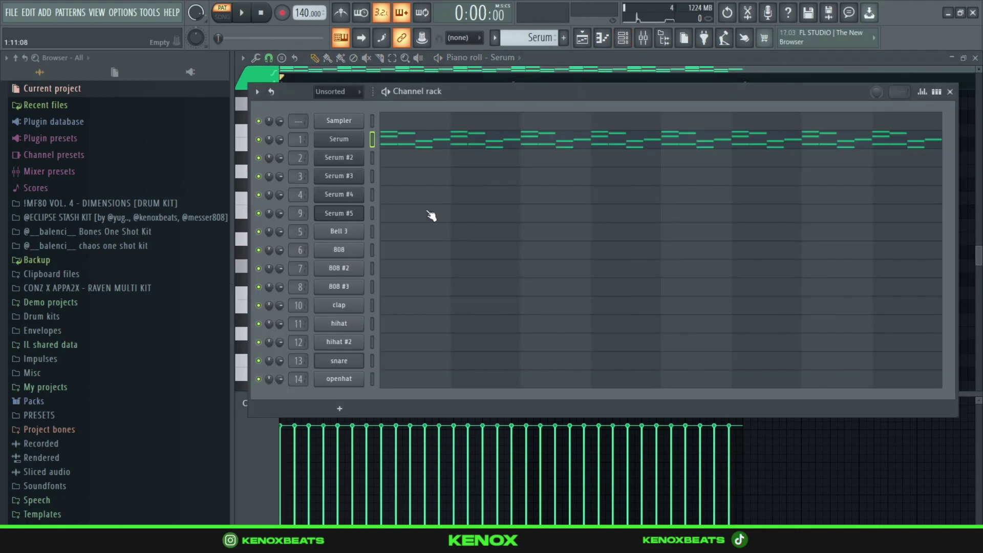
left_click(336, 140)
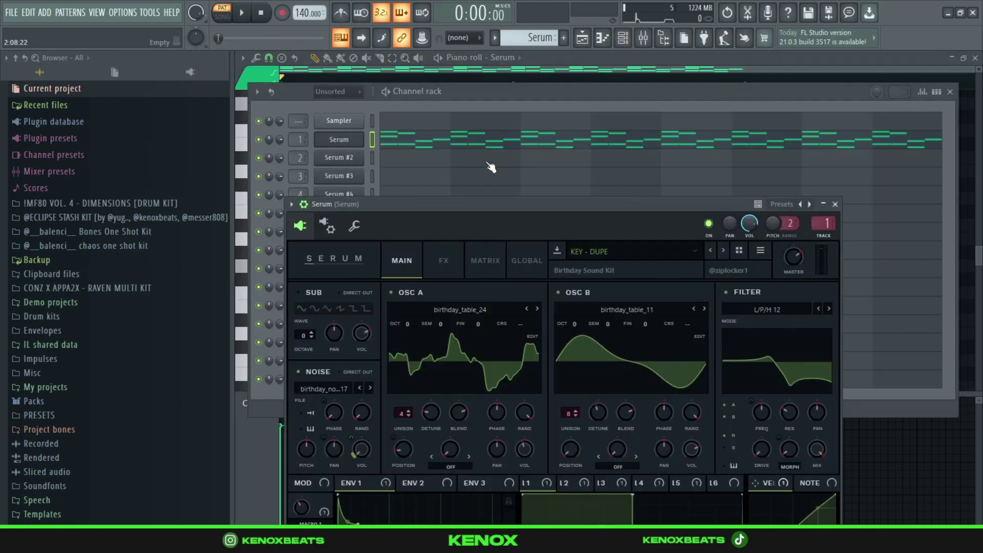
left_click_drag(656, 212, 648, 74)
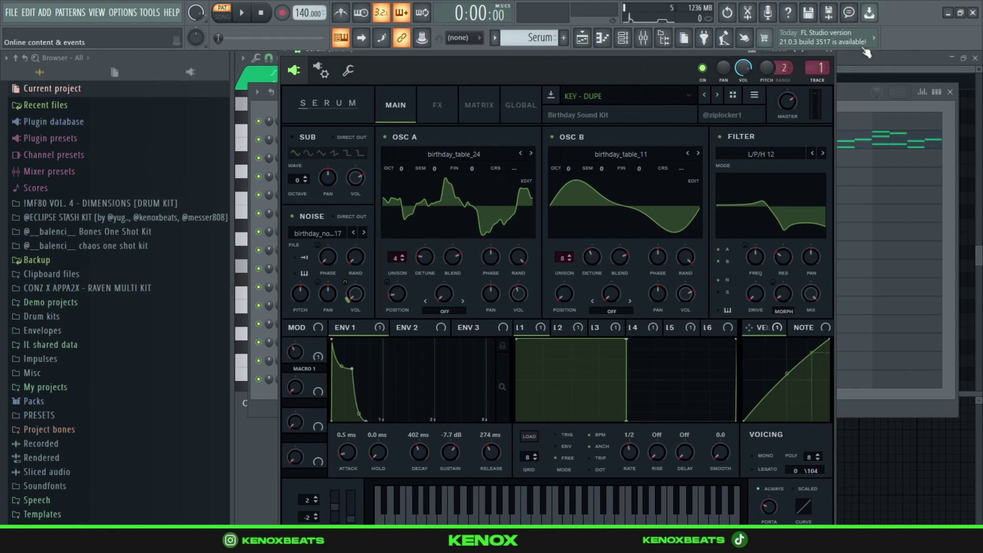
left_click(827, 51)
Step: Examine the Fruity parametric EQ 2 curve on the Serum mixer track and close the effect
key("F9")
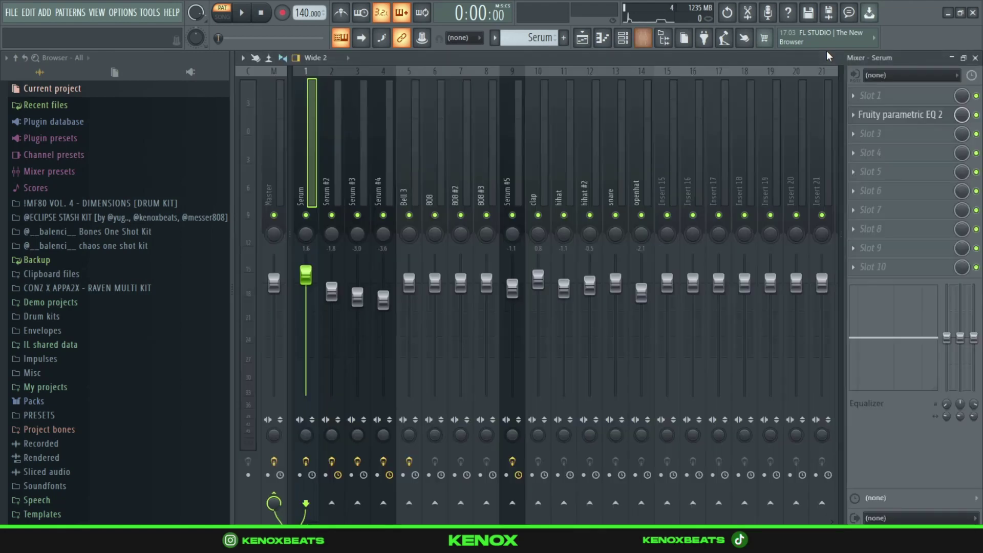
left_click(904, 115)
left_click_drag(654, 201, 646, 127)
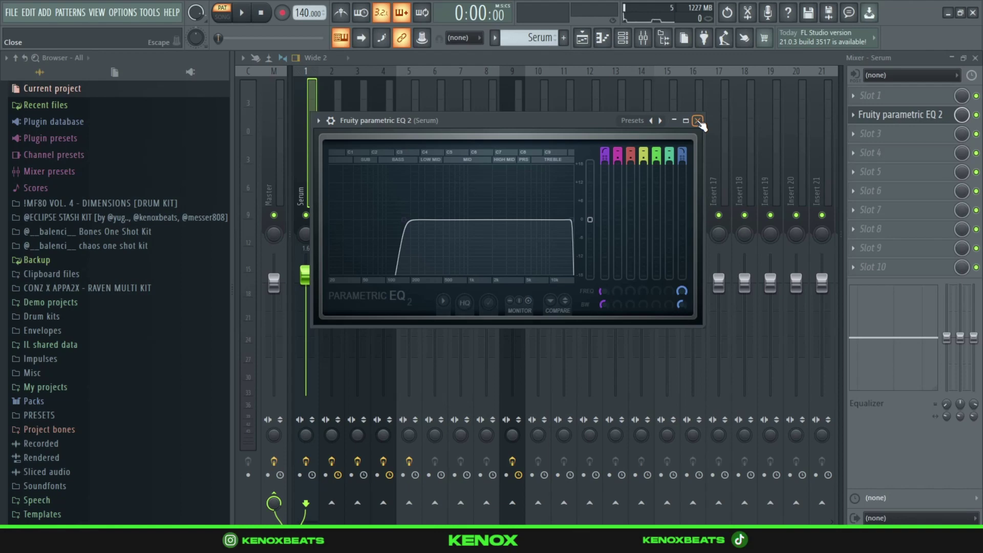
left_click(698, 121)
Step: Switch to the Serum #2 pattern, open its notes in the piano roll and listen to the melody
key("F6")
scroll(538, 38, "down", 1)
left_click(499, 160)
key("space")
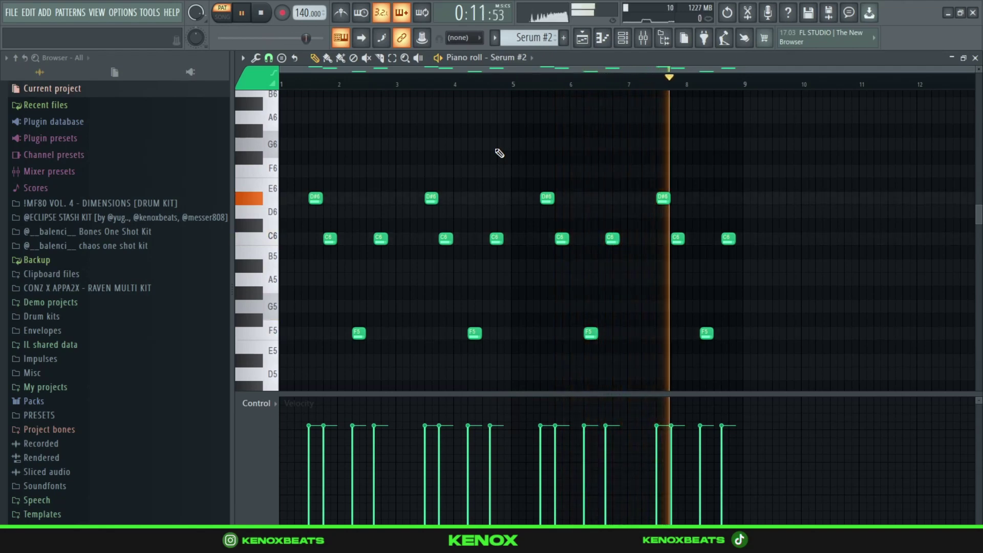
key("space")
Step: Show the Serum #2 channel's synth window to examine its preset and sound settings, and close it
key("F6")
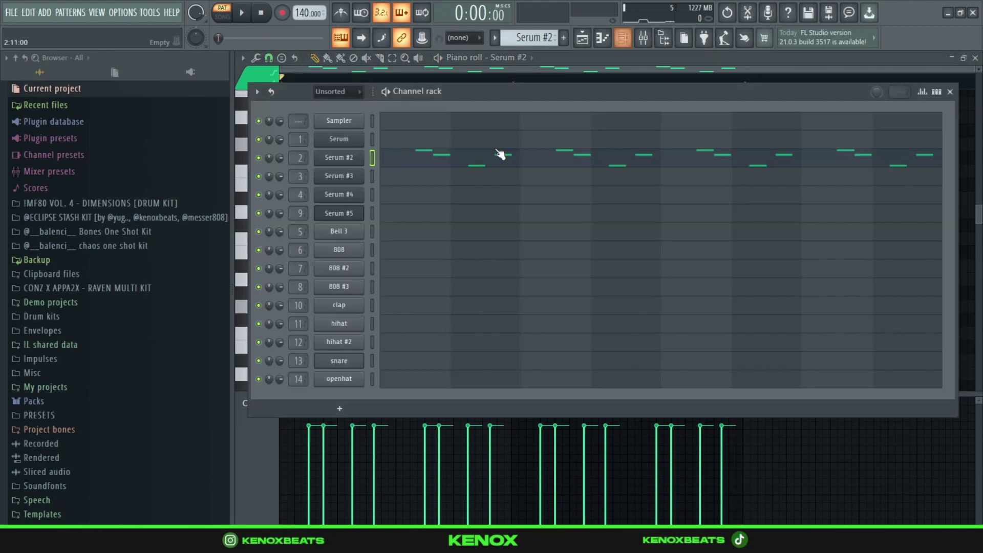
left_click(353, 158)
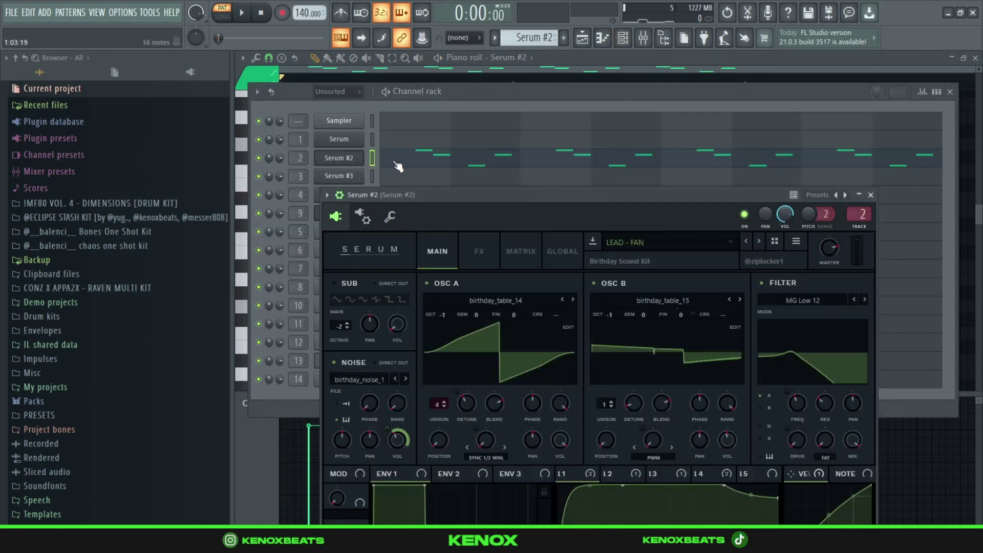
left_click_drag(668, 211, 652, 63)
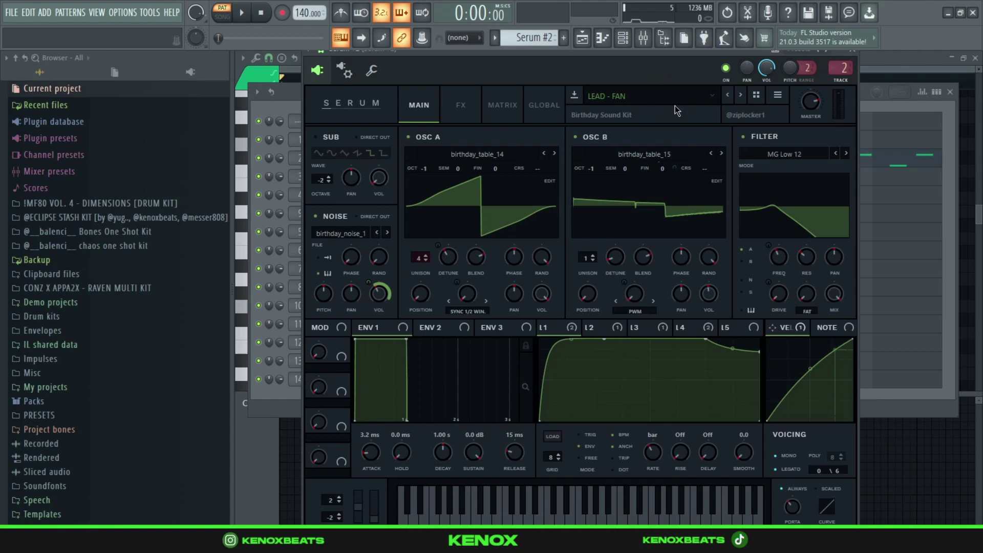
left_click(853, 50)
Step: Examine the Fruity parametric EQ 2 curve on the Serum #2 mixer track and close the effect
key("F9")
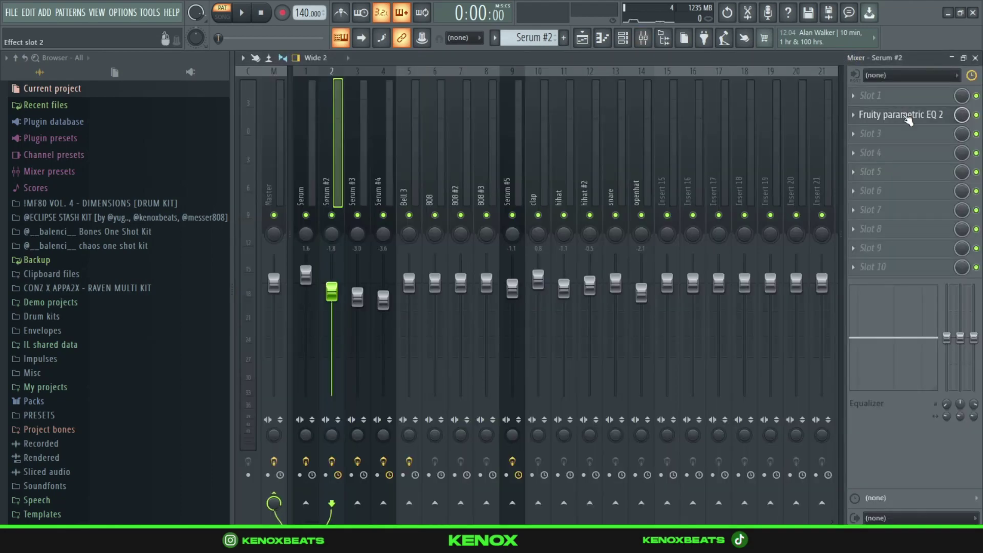
left_click(912, 114)
left_click_drag(624, 227, 612, 105)
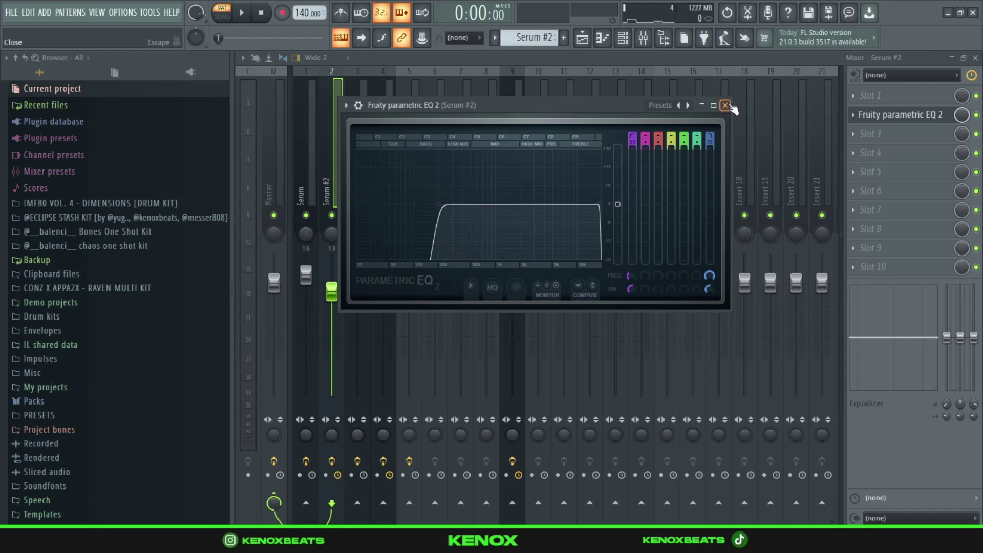
left_click(726, 105)
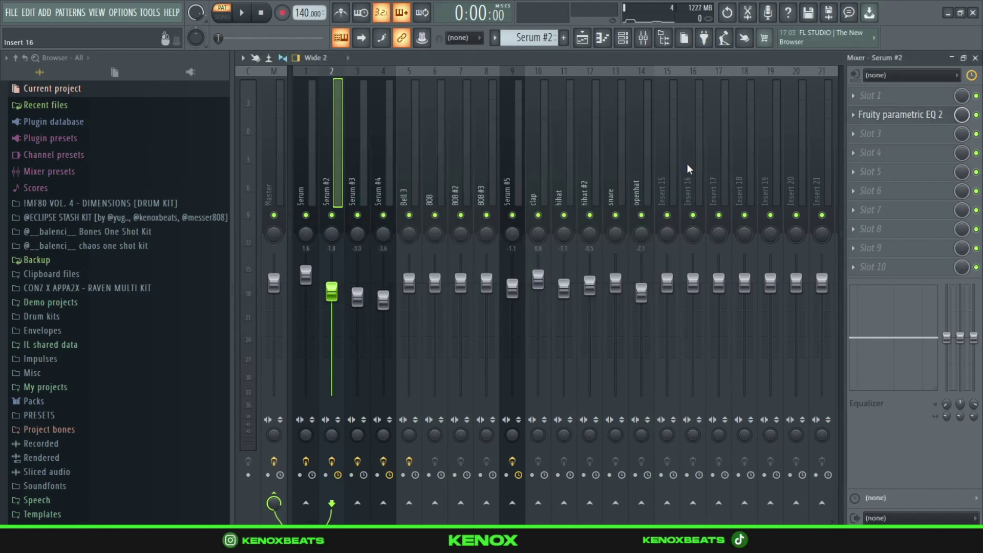
Step: Switch to the Serum #3 pattern, fit all of its notes in the piano roll and play them back
key("F6")
scroll(538, 38, "down", 1)
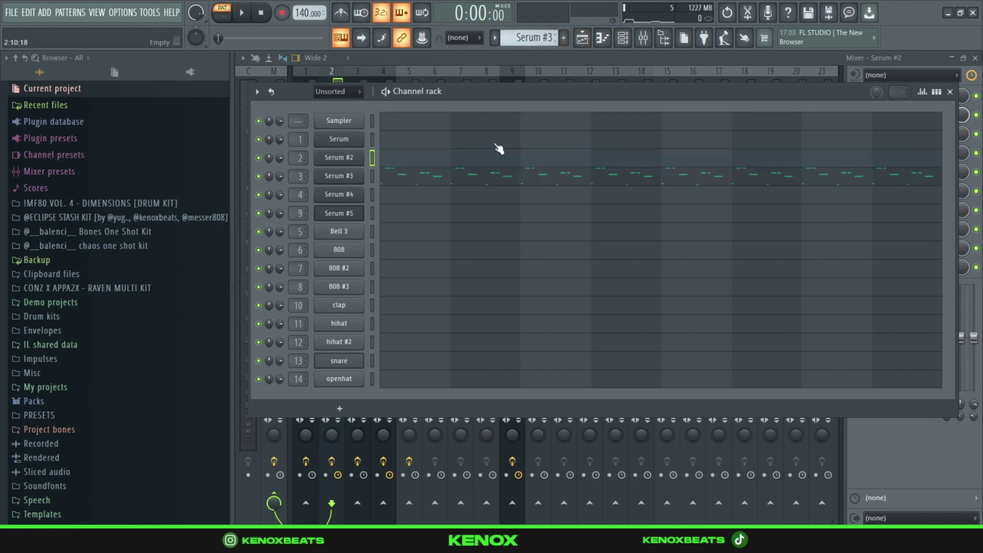
left_click(488, 179)
scroll(978, 68, "down", 2)
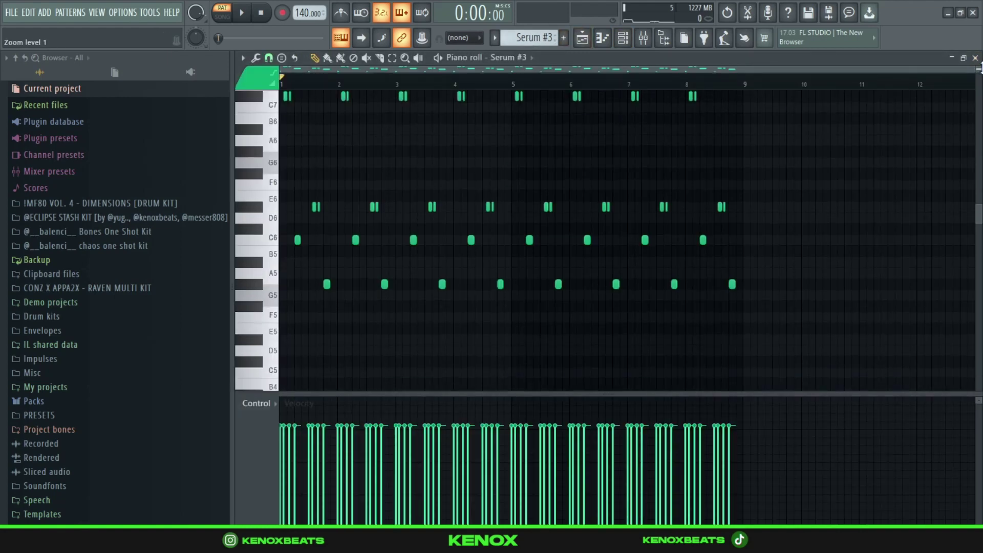
left_click_drag(971, 68, 797, 79)
scroll(732, 99, "down", 1)
left_click(234, 17)
left_click(234, 17)
key("space")
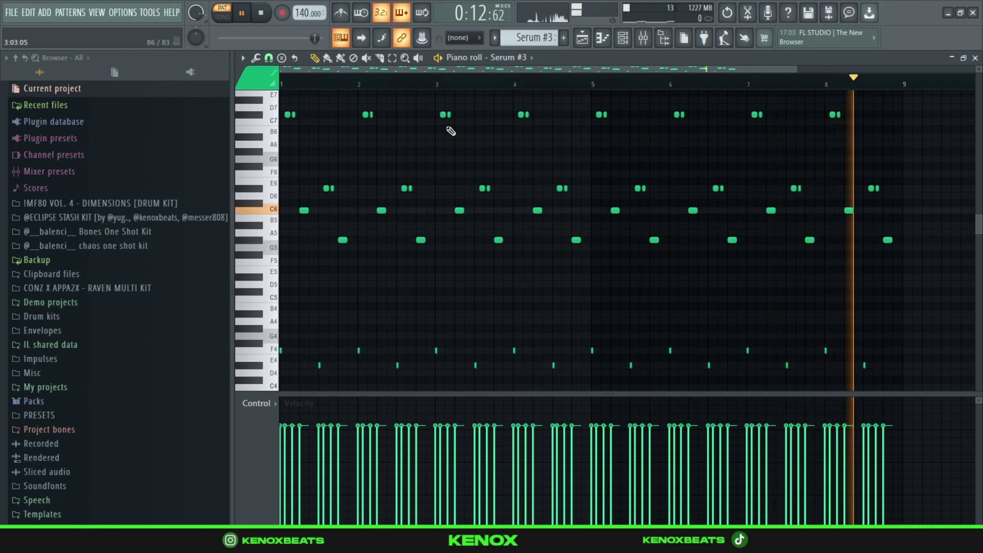
key("space")
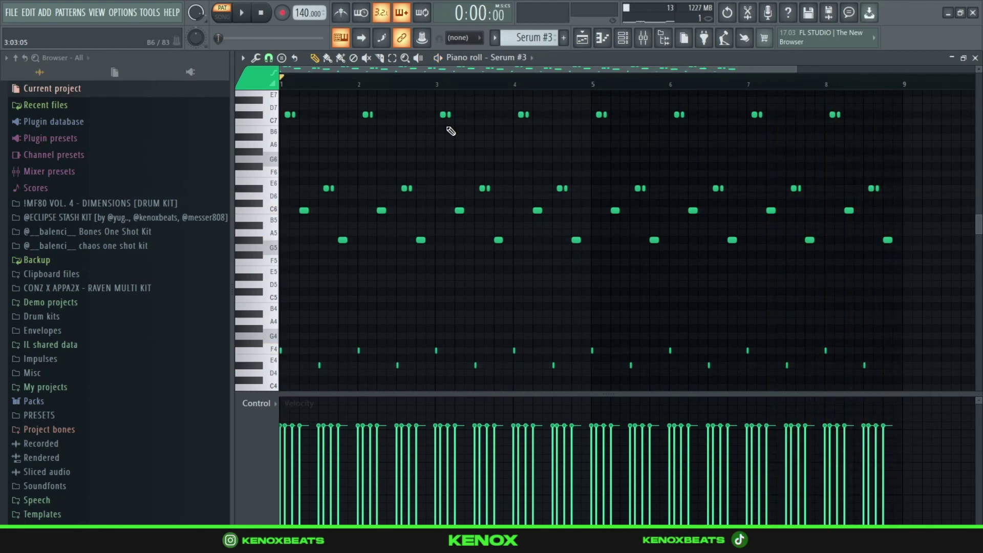
Step: Show the Serum #3 channel's synth window to examine its preset and sound settings, and close it
key("F6")
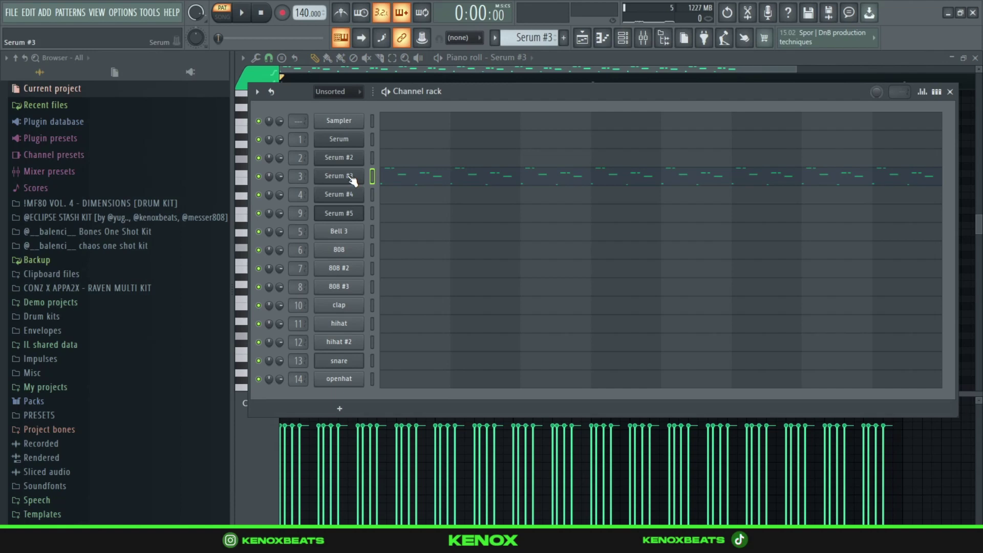
left_click(352, 179)
left_click_drag(665, 196, 688, 62)
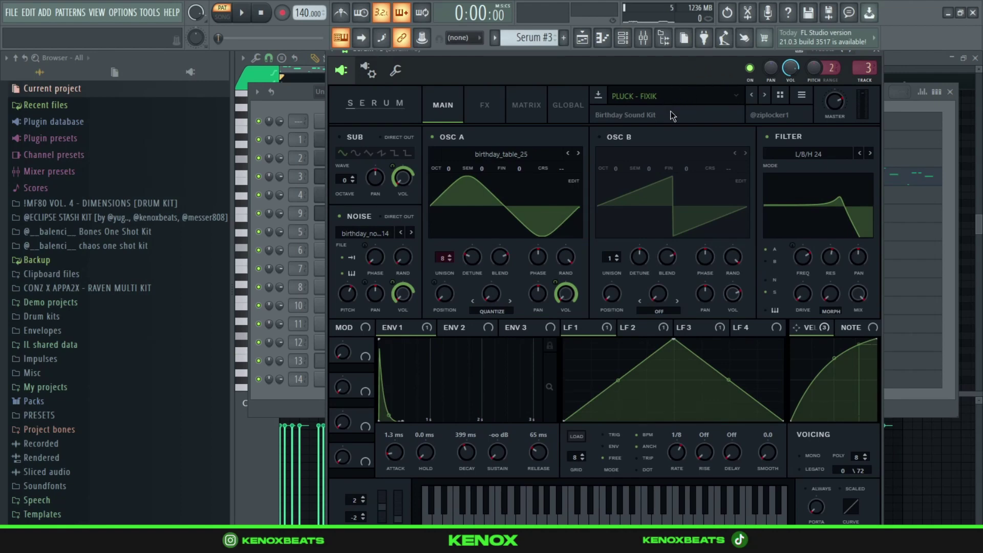
left_click(881, 52)
Step: Examine the Fruity parametric EQ 2 curve on the Serum #3 mixer track and close the effect
key("F9")
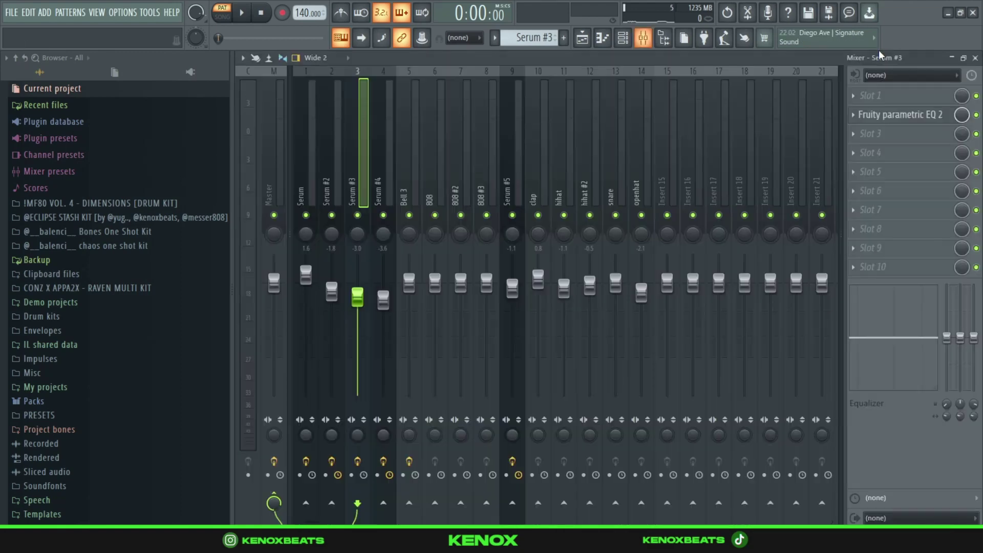
left_click(900, 118)
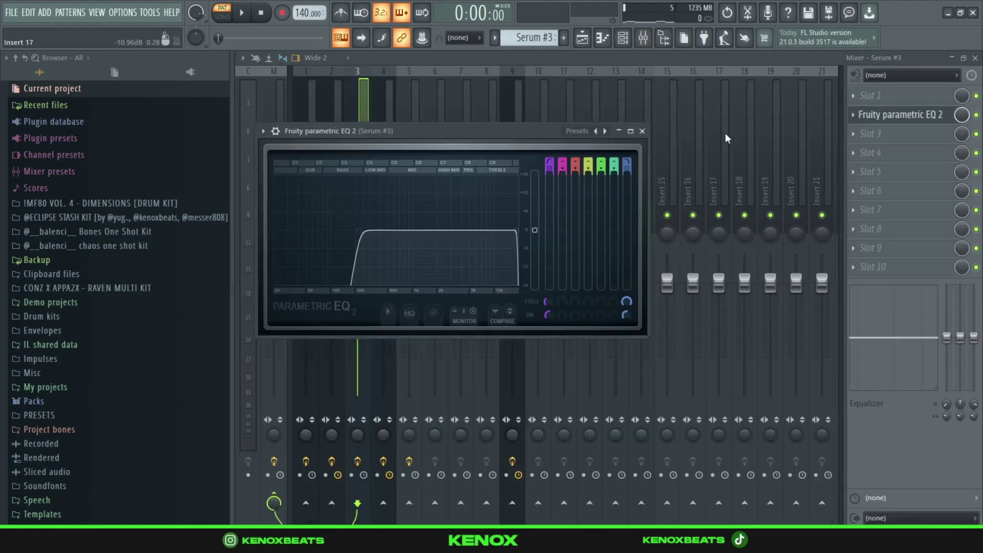
left_click(642, 131)
Step: Switch to the Serum #4 pattern, open its notes in the piano roll and listen to the melody
key("F6")
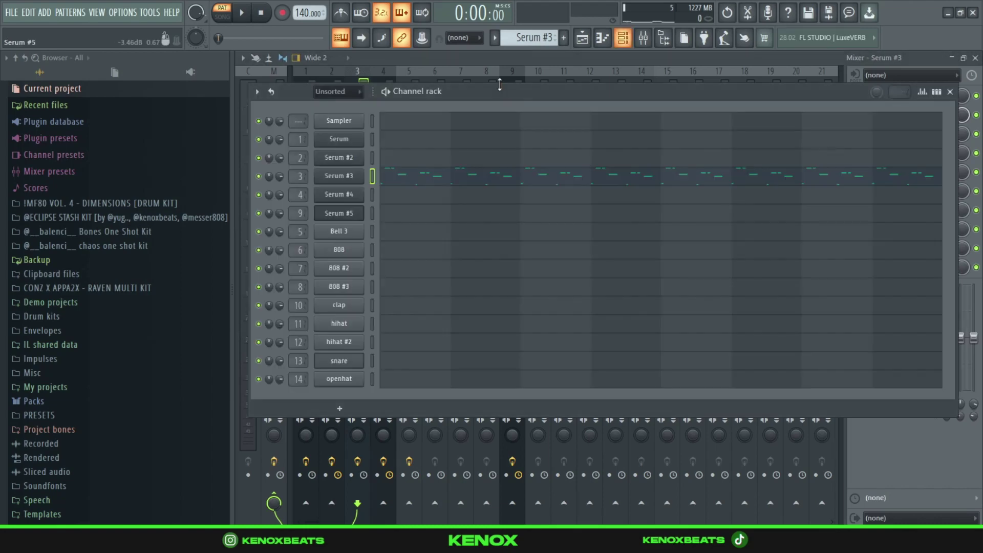
left_click(505, 199)
key("space")
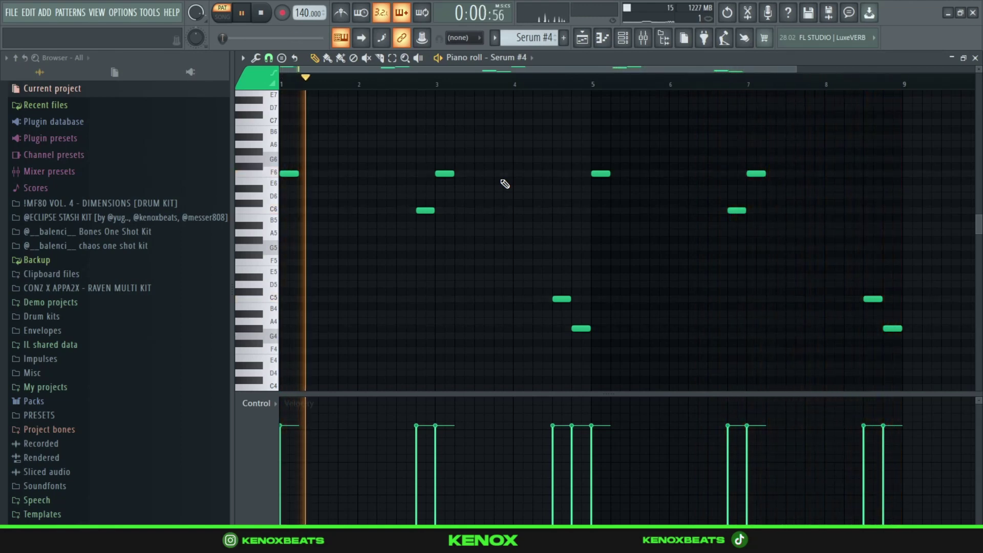
key("space")
Step: Show the Serum #4 channel's synth window to examine its preset and sound settings, and close it
key("F6")
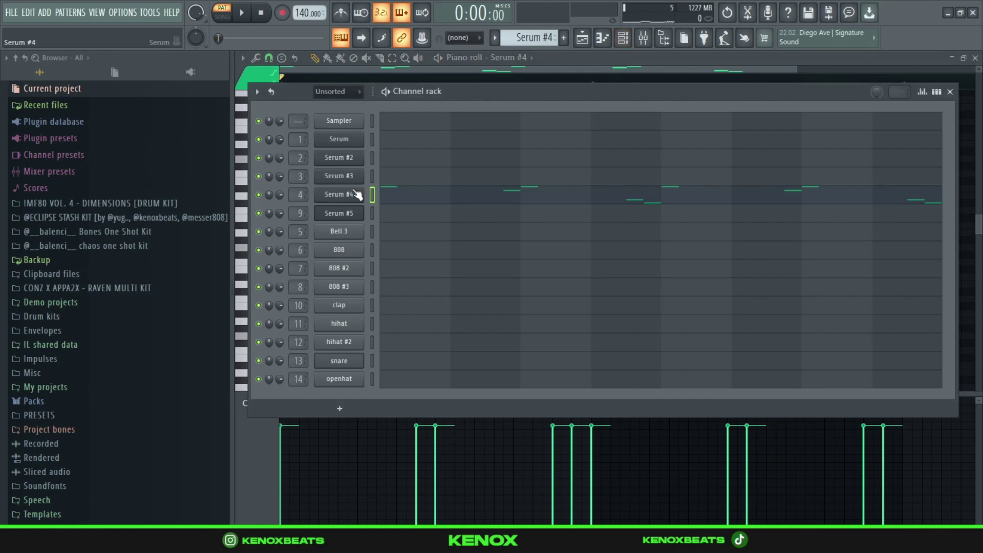
left_click(357, 195)
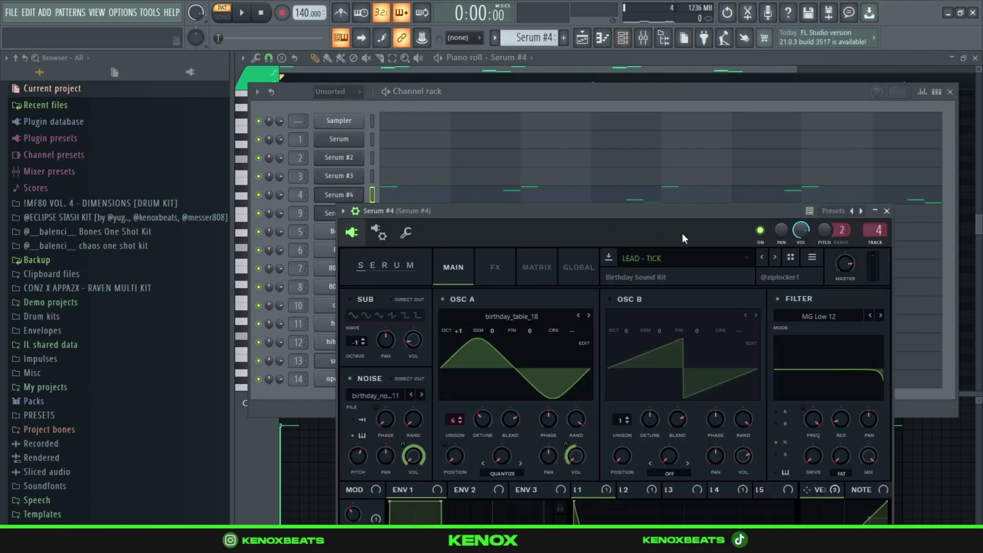
left_click_drag(683, 233, 669, 65)
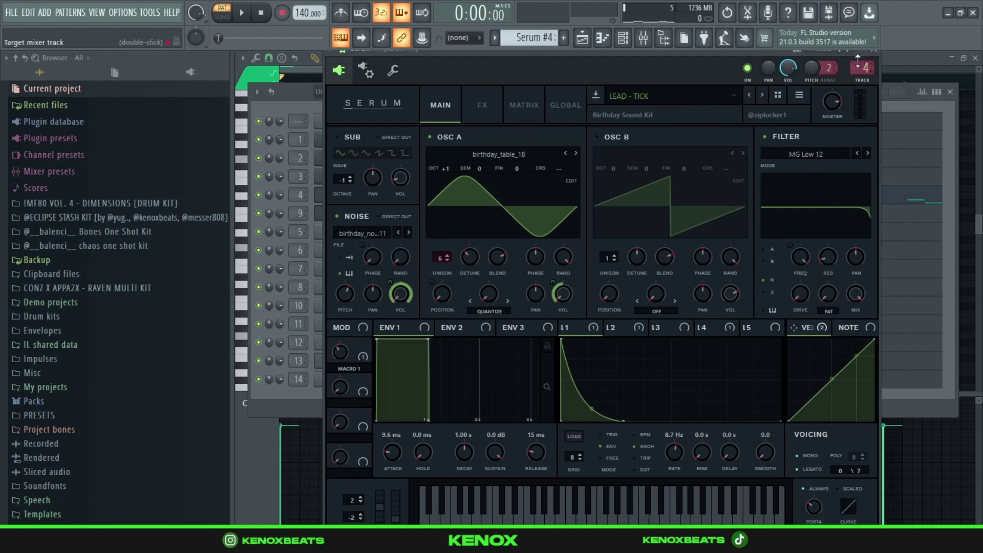
left_click(874, 51)
Step: Examine the Fruity parametric EQ 2 curve on the Serum #4 mixer track and close the effect
key("F9")
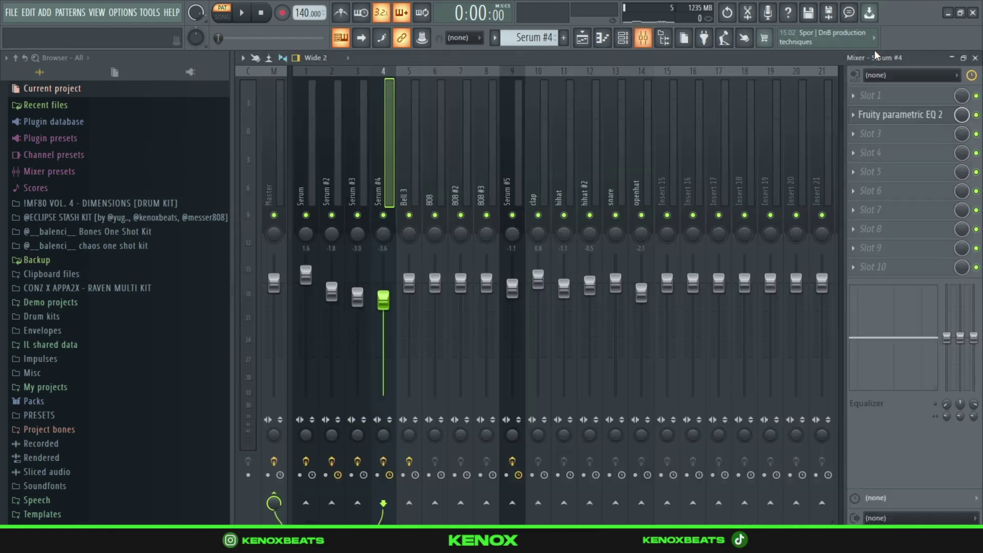
left_click(886, 115)
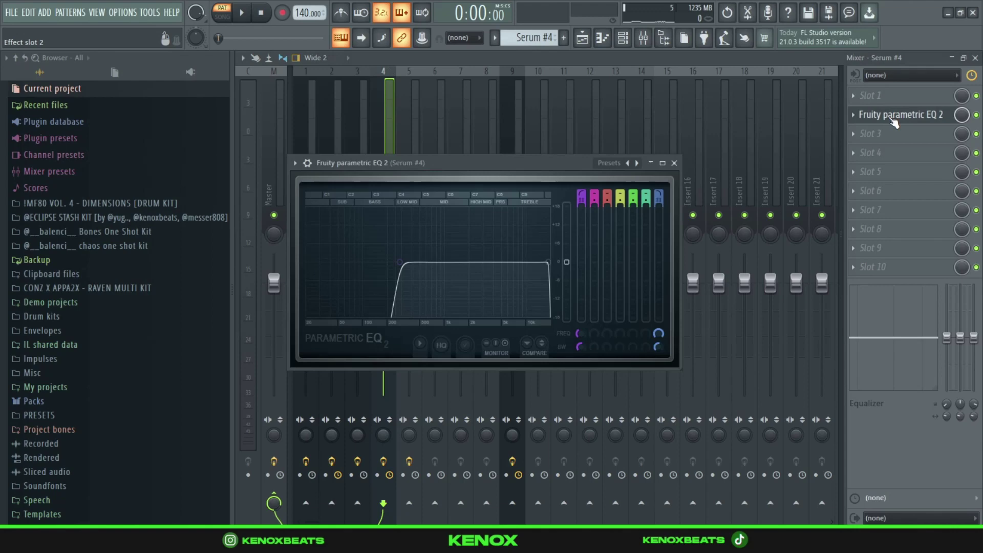
left_click(675, 163)
Step: Switch to the Serum #5 pattern, open its notes in the piano roll and listen to the melody
key("F6")
scroll(535, 38, "up", 1)
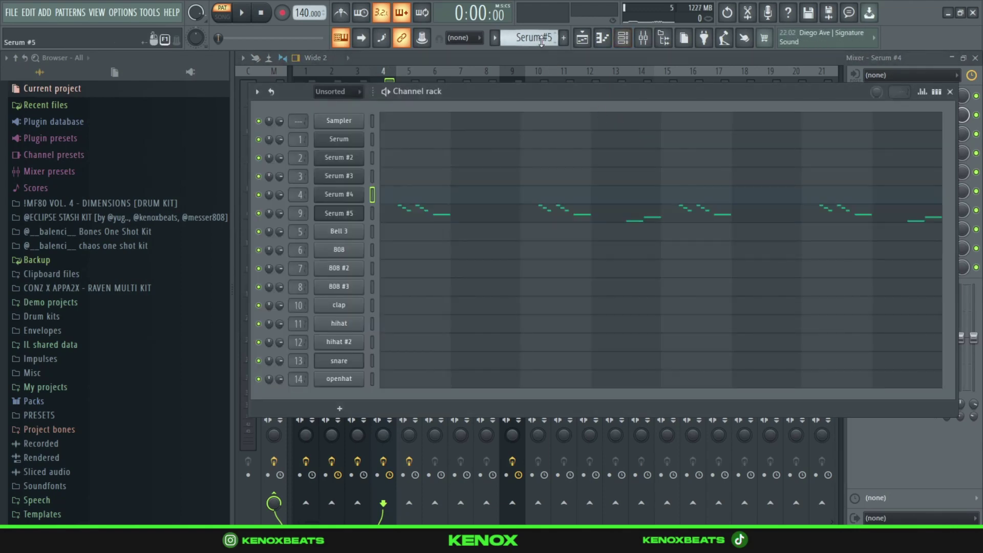
left_click(512, 214)
key("space")
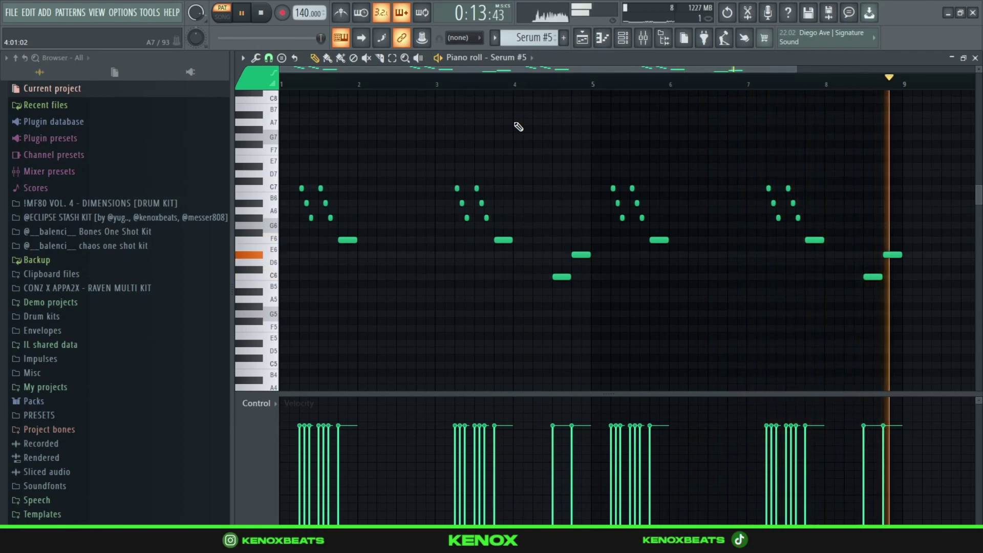
key("space")
Step: Show the Serum #5 channel's synth window to examine its preset and sound settings, and close it
key("F6")
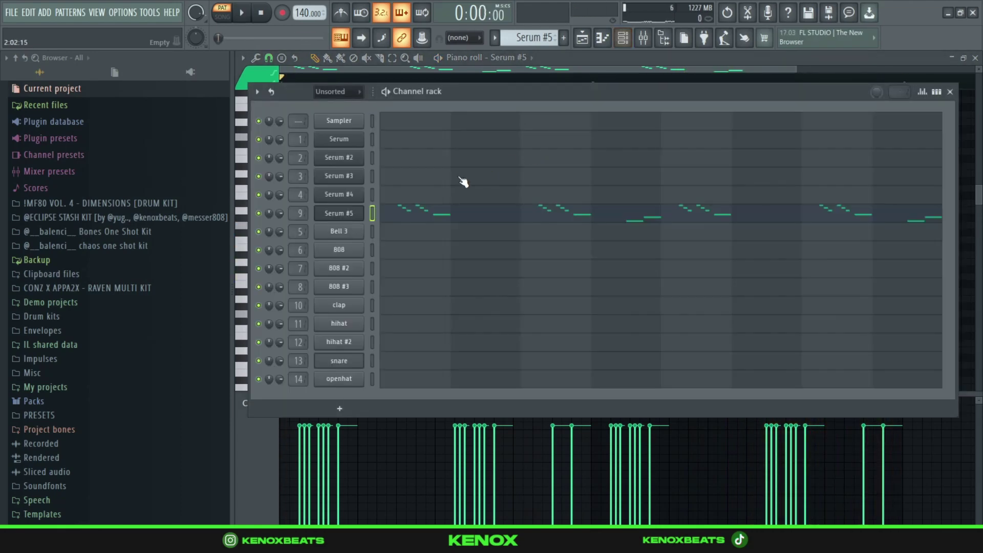
left_click(352, 212)
left_click_drag(675, 253, 688, 57)
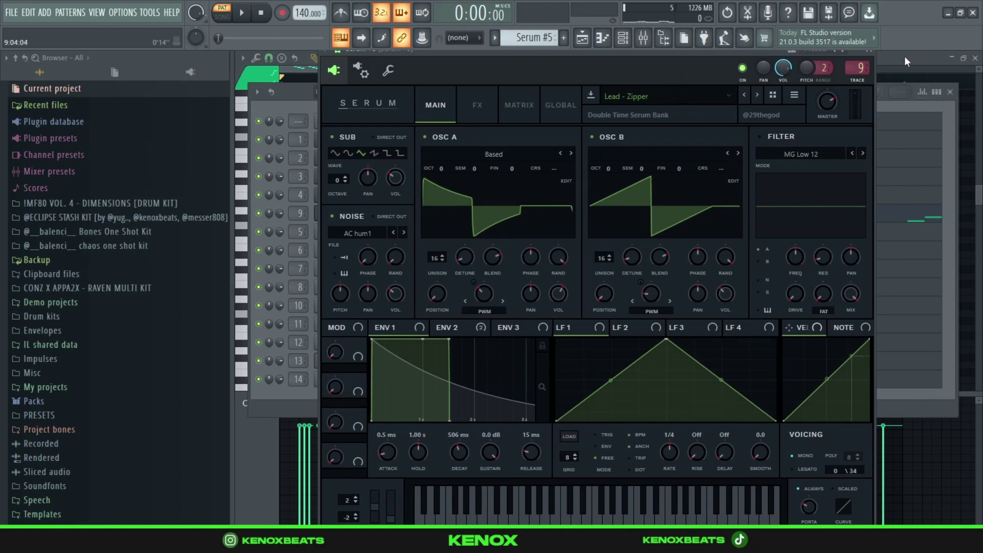
left_click(870, 52)
Step: Examine the Fruity parametric EQ 2 curve on the Serum #5 mixer track and close the effect
key("F9")
left_click(887, 114)
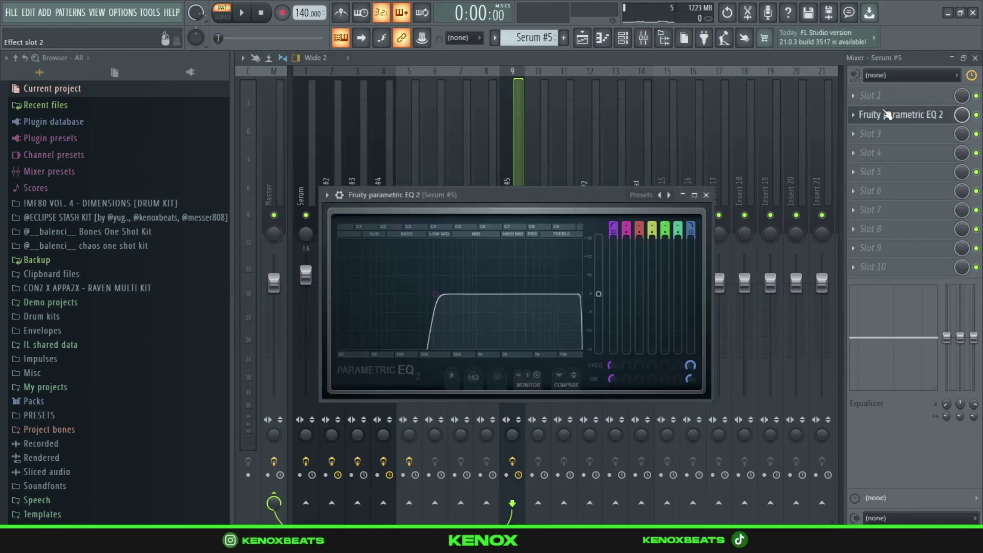
left_click(706, 195)
Step: Switch to the Bell 3 pattern, play its notes in the piano roll and return to the channel rack
left_click(623, 38)
scroll(537, 37, "down", 1)
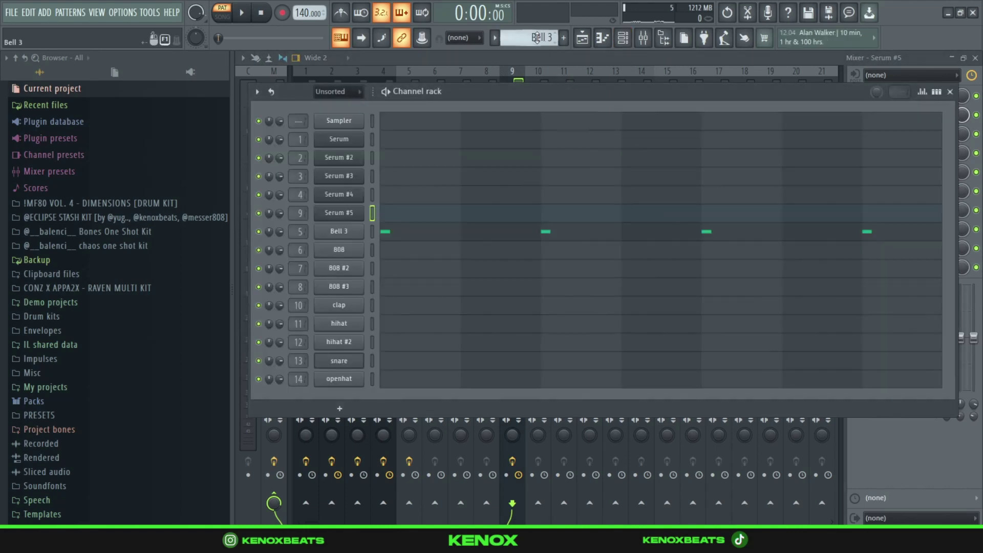
key("F7")
key("space")
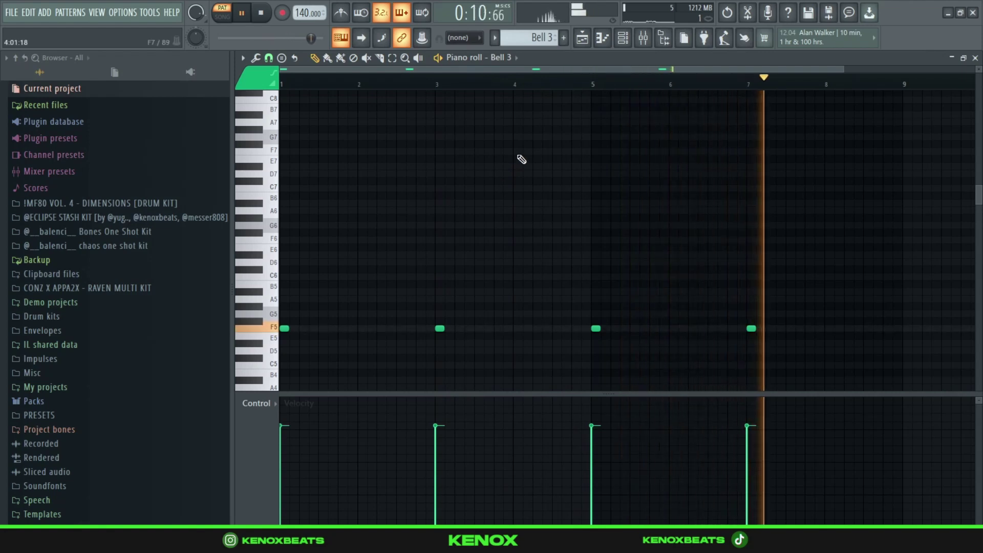
key("F6")
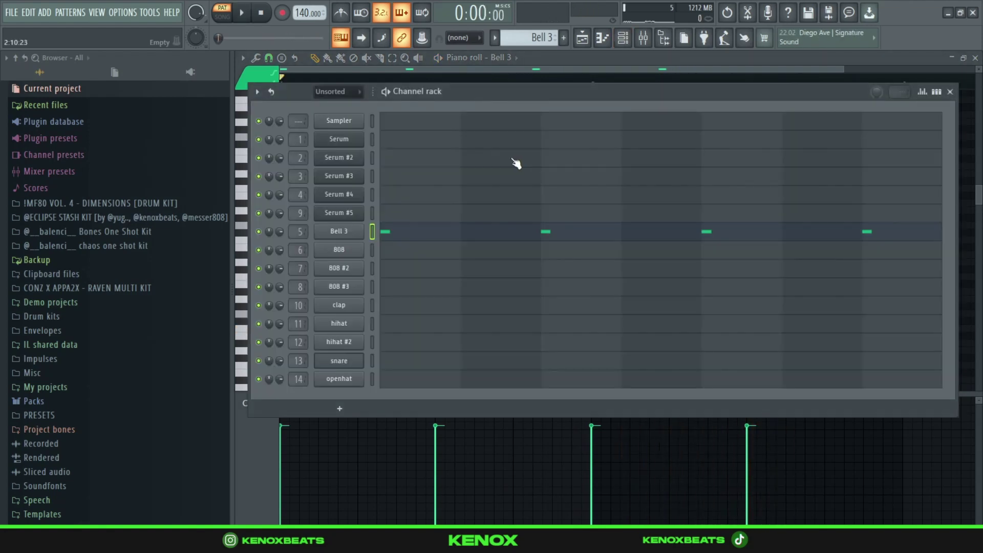
Step: Examine the Fruity parametric EQ 2 curve on the Bell 3 mixer track, close the effect and return to the channel rack
key("F9")
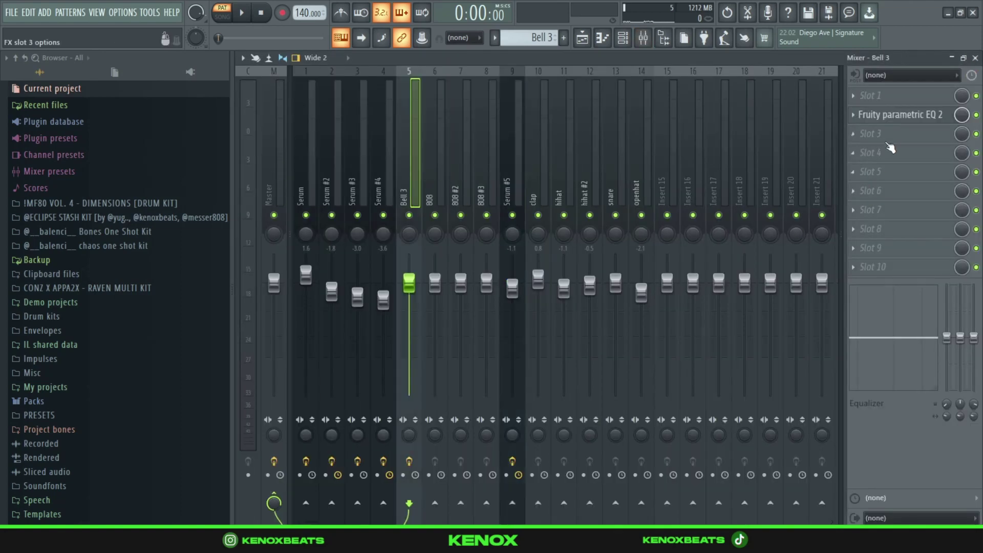
left_click(889, 116)
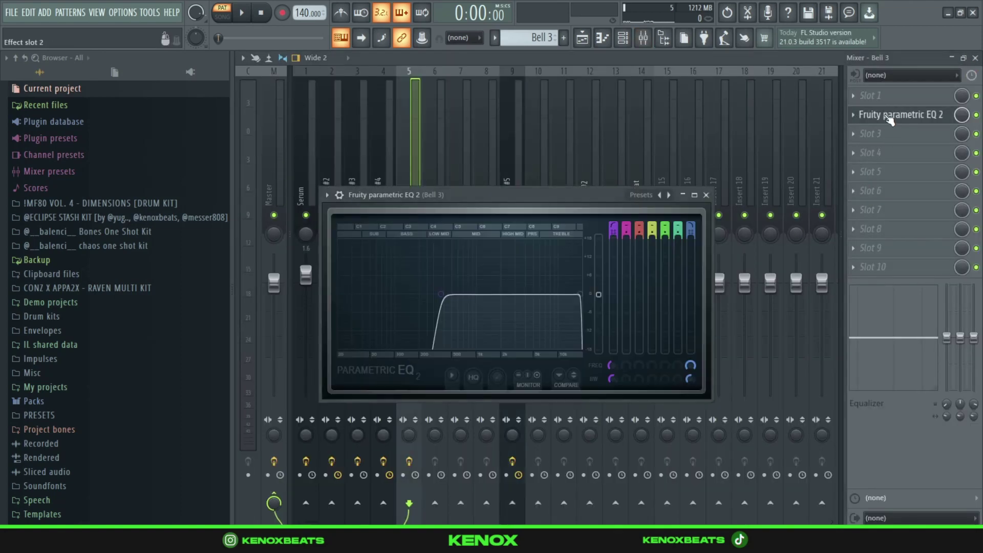
left_click(706, 195)
key("F6")
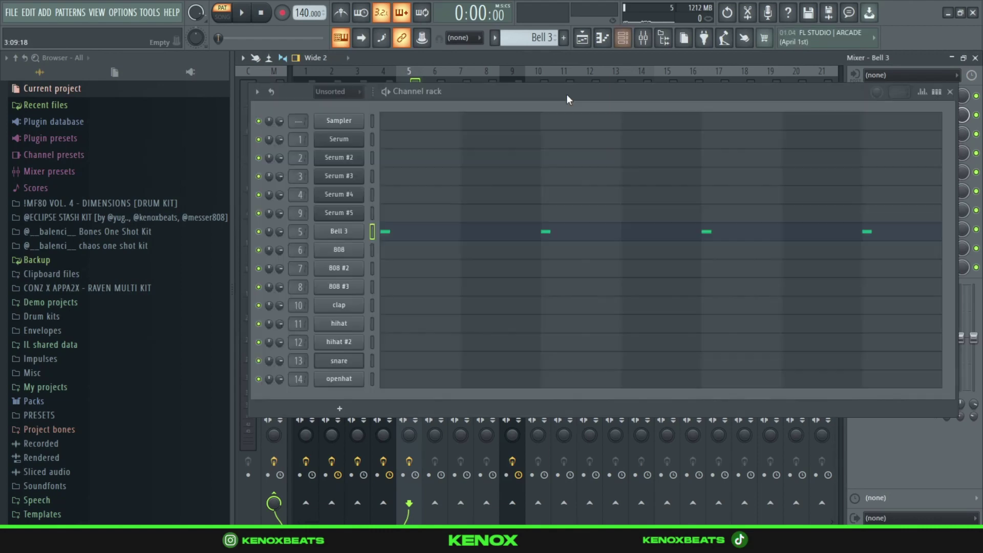
Step: Open the 808 pattern's notes in the piano roll, listen to them, stop playback and return to the channel rack
left_click(471, 251)
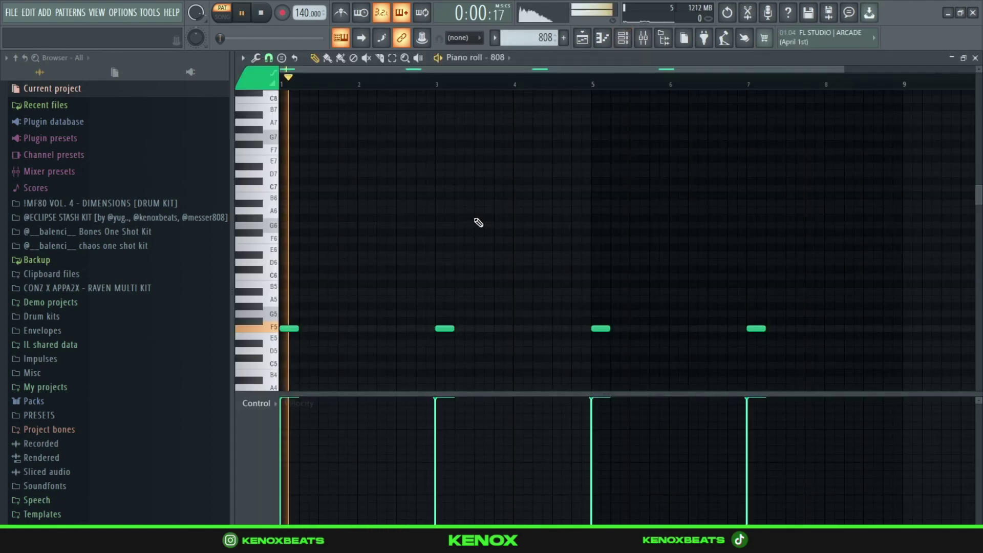
left_click_drag(980, 70, 979, 60)
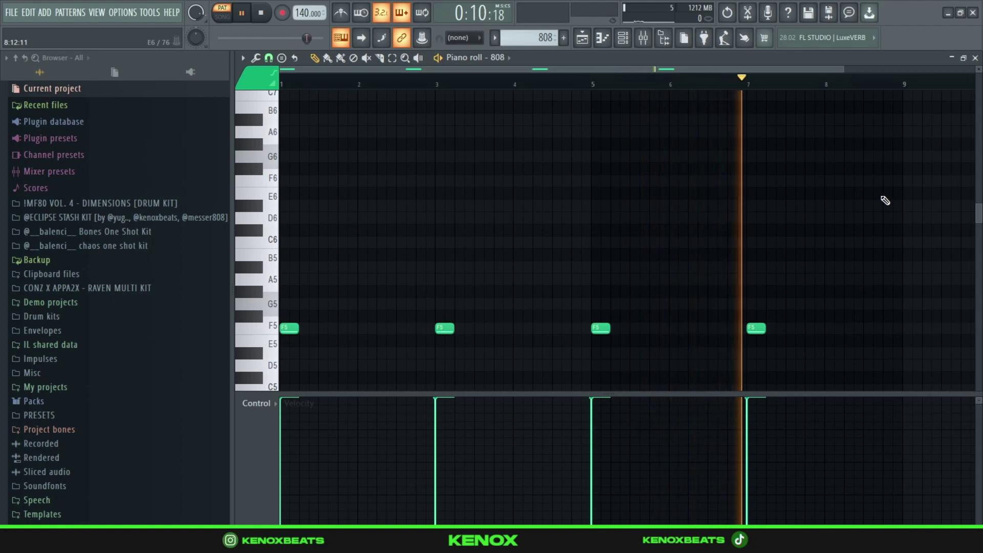
key("space")
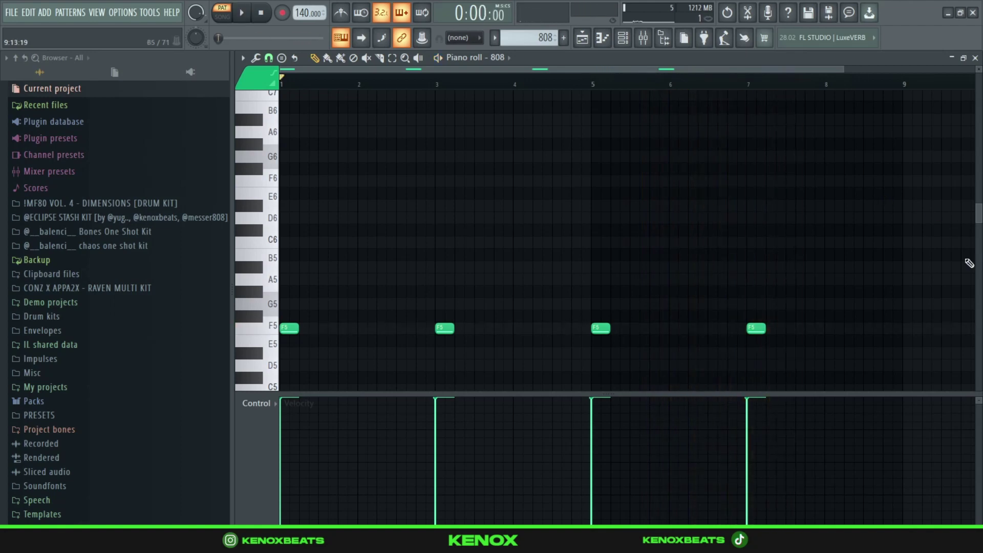
key("F6")
Step: Switch to the 808 #2 pattern, play its notes in the piano roll and return to the channel rack
scroll(527, 39, "down", 1)
key("F6")
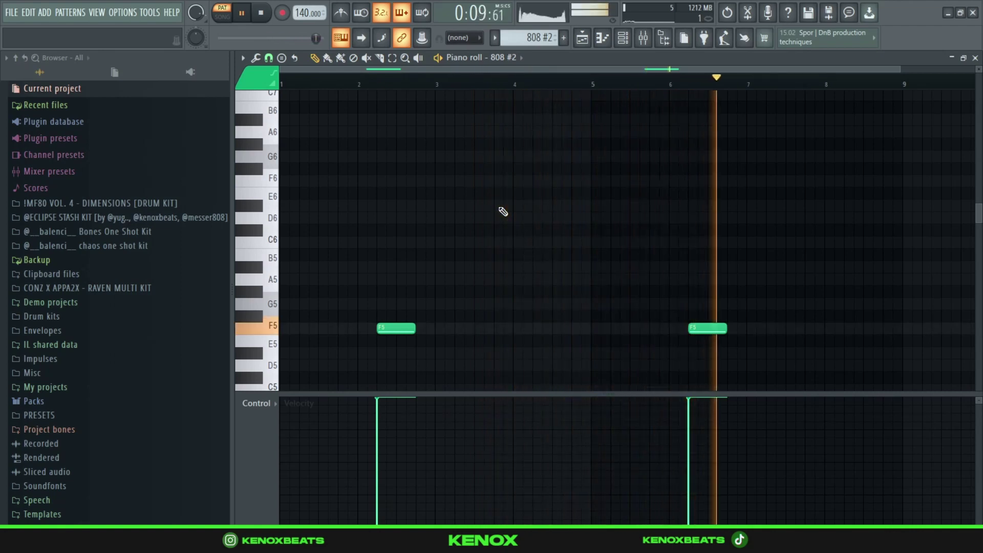
left_click(623, 38)
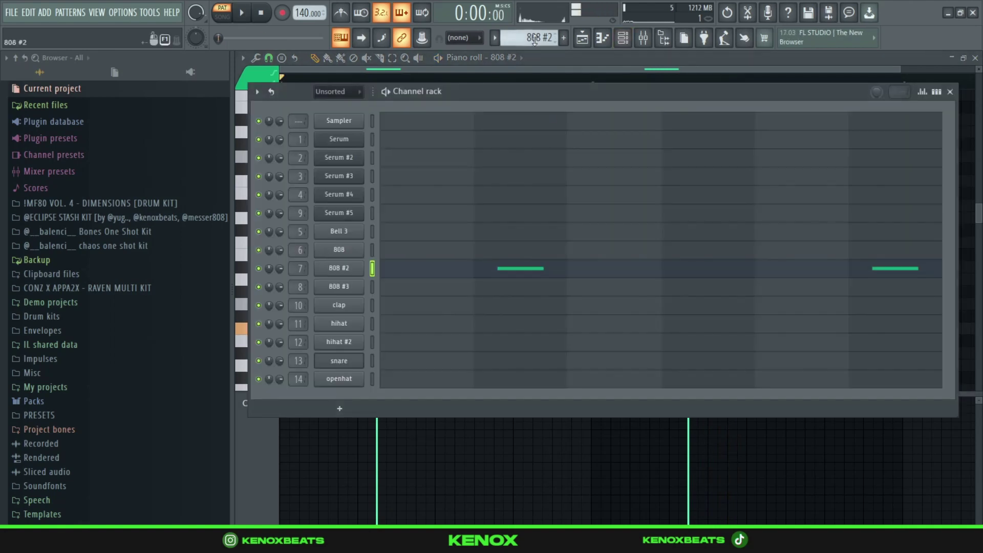
Step: Switch to the 808 #3 pattern, show its notes in the piano roll and return to the channel rack
scroll(533, 38, "down", 1)
left_click(485, 288)
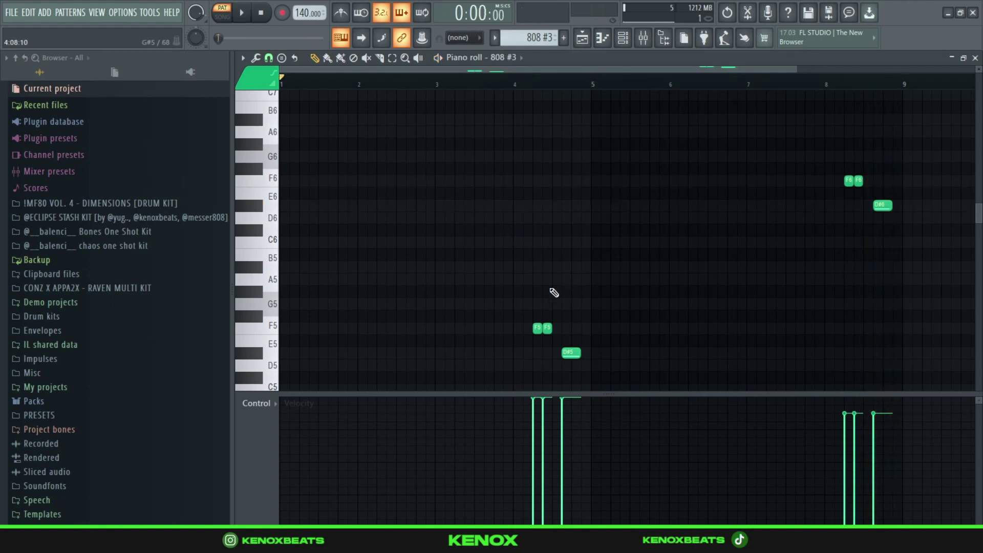
key("F6")
Step: Switch to the clap pattern, listen to its notes in the piano roll and return to the channel rack
left_click(517, 304)
scroll(523, 173, "down", 3)
key("space")
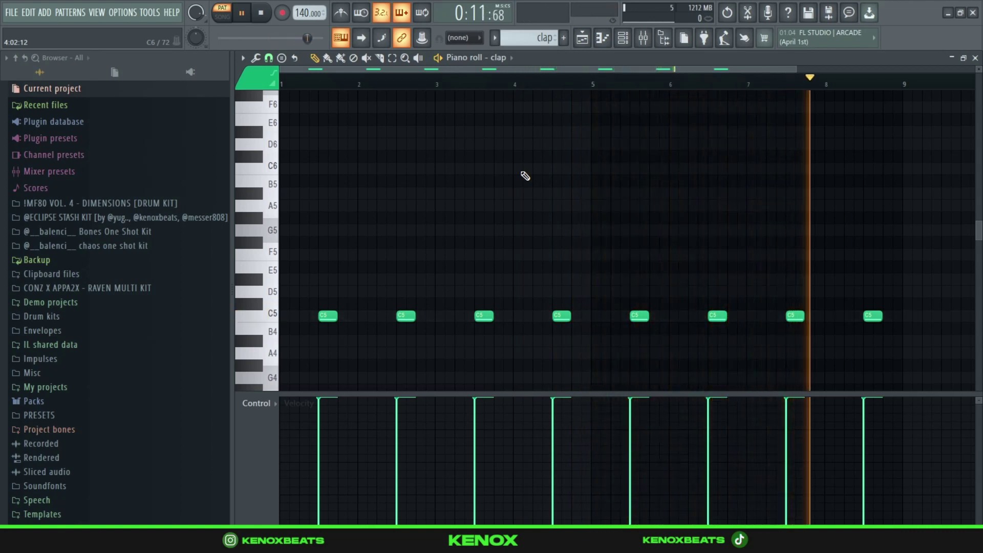
key("space")
key("F6")
Step: Switch to the hihat pattern, listen to its notes in the piano roll and return to the channel rack
key("Down")
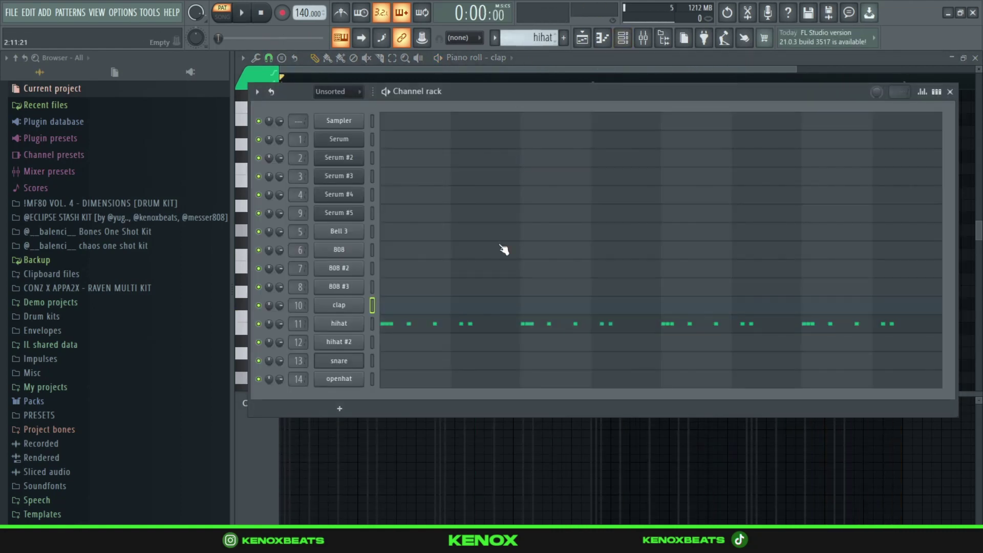
key("F6")
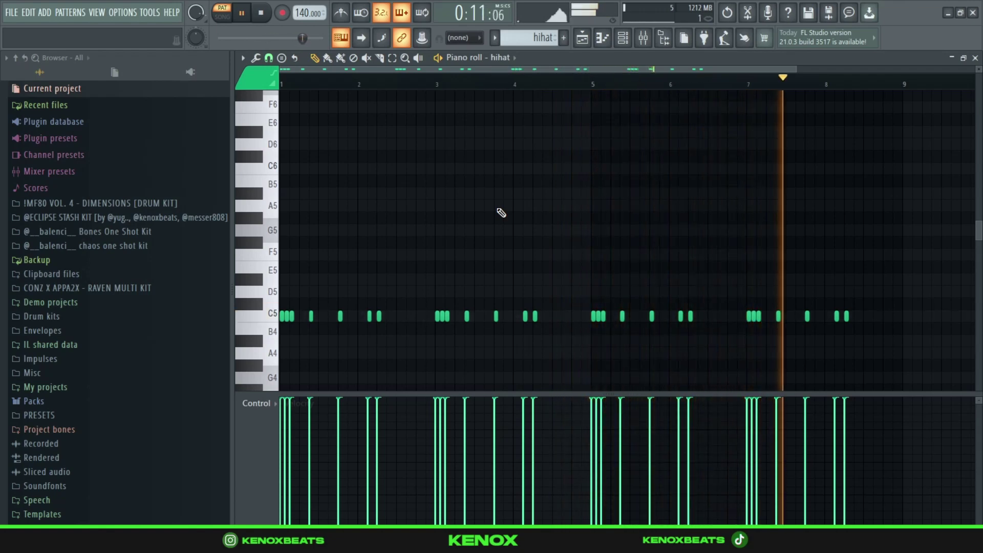
key("space")
key("F6")
Step: Switch to the hihat #2 pattern, play its notes in the piano roll and return to the channel rack
scroll(524, 40, "down", 1)
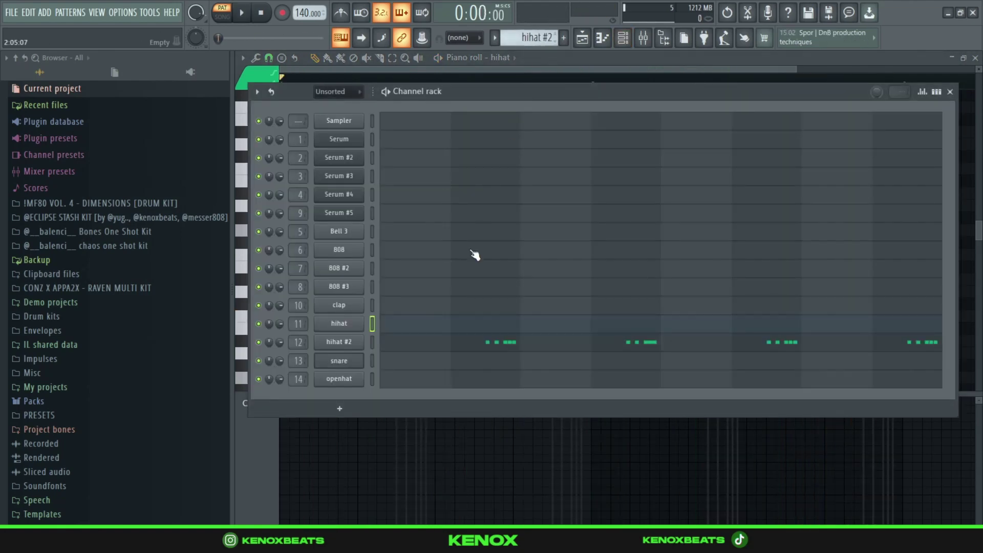
key("F6")
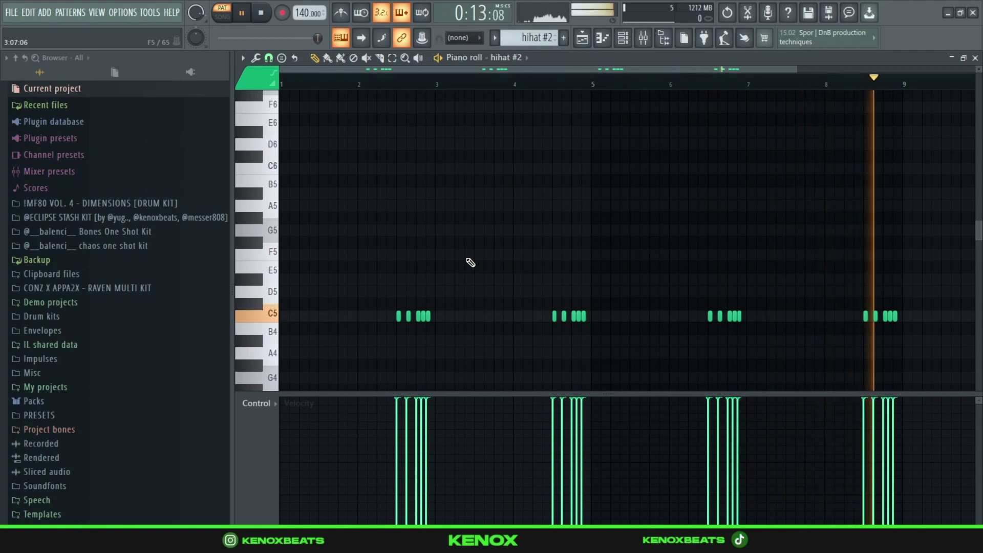
key("F6")
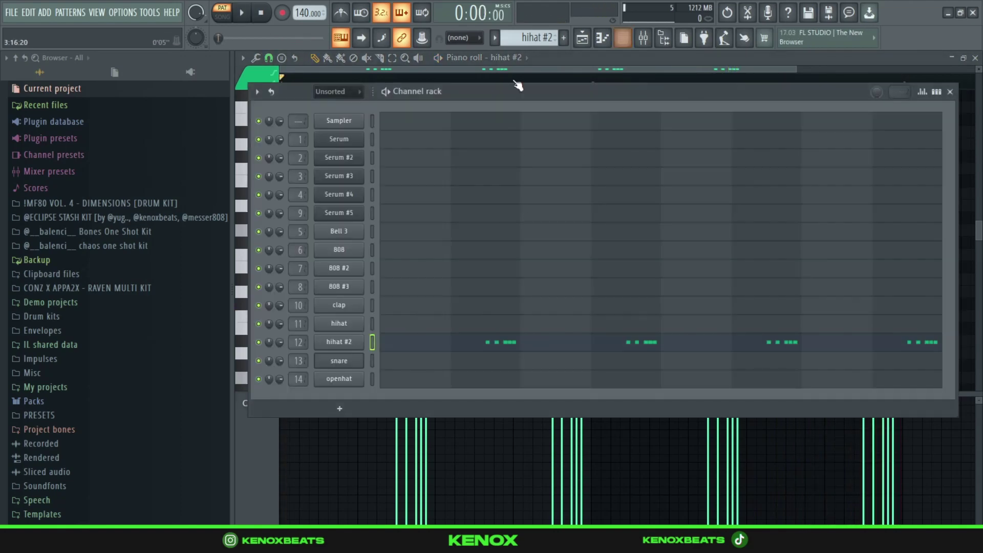
Step: Switch to the snare pattern, play its notes in the piano roll and return to the channel rack
scroll(525, 40, "down", 1)
left_click(495, 362)
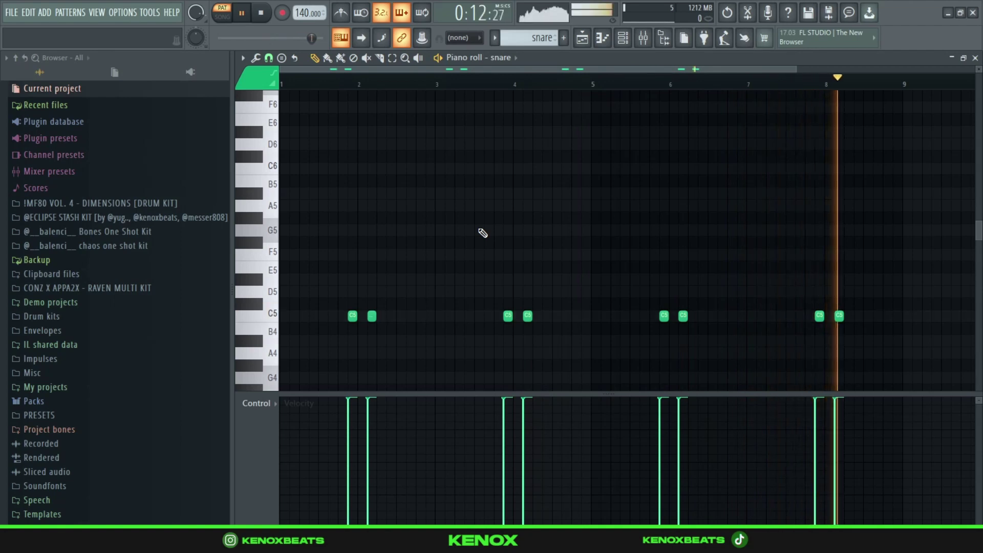
key("F6")
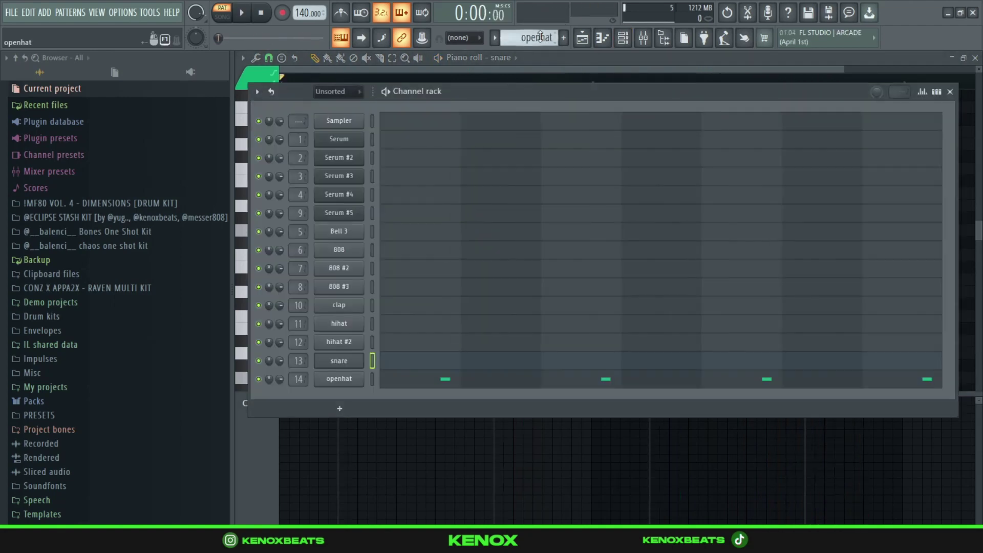
Step: Open the openhat pattern's notes in the piano roll and play them
left_click(479, 386)
key("space")
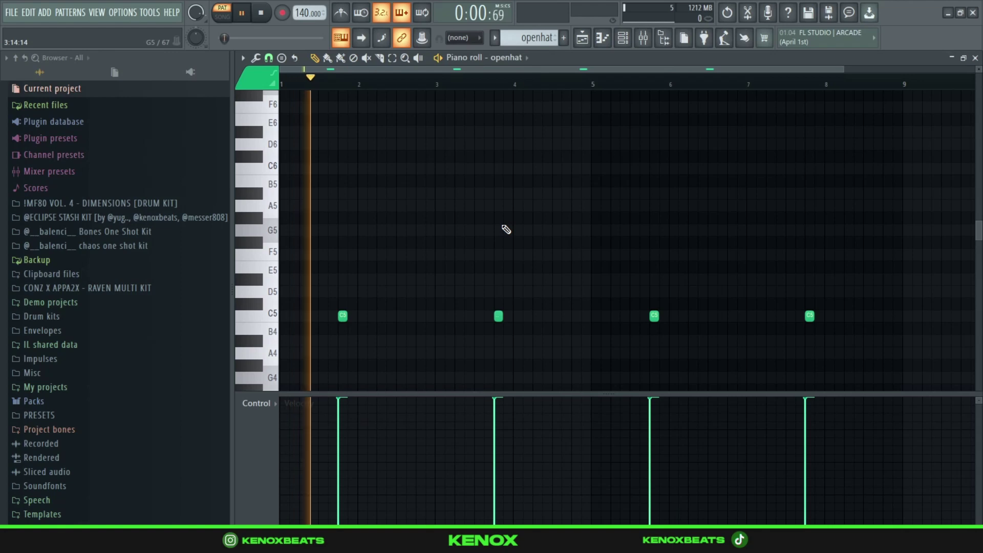